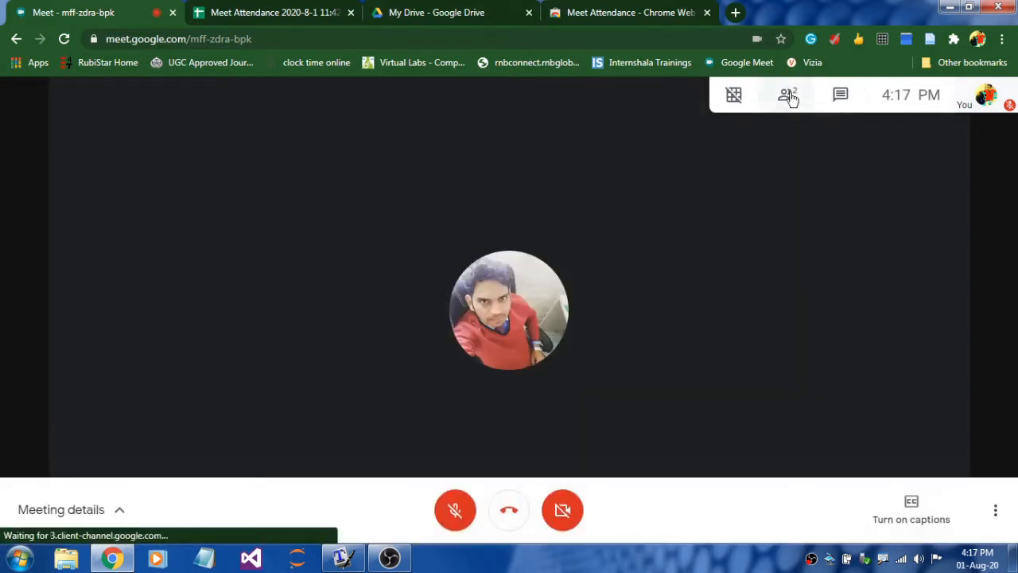
Show the participant list and preview the Nod reaction emoji panel, then hide the emojis
left_click(793, 99)
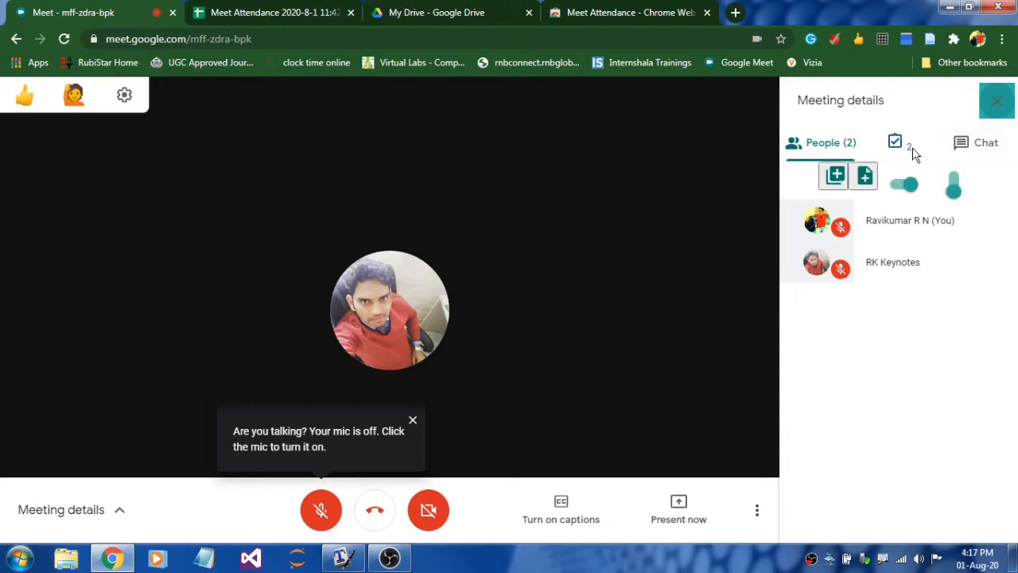
left_click(25, 97)
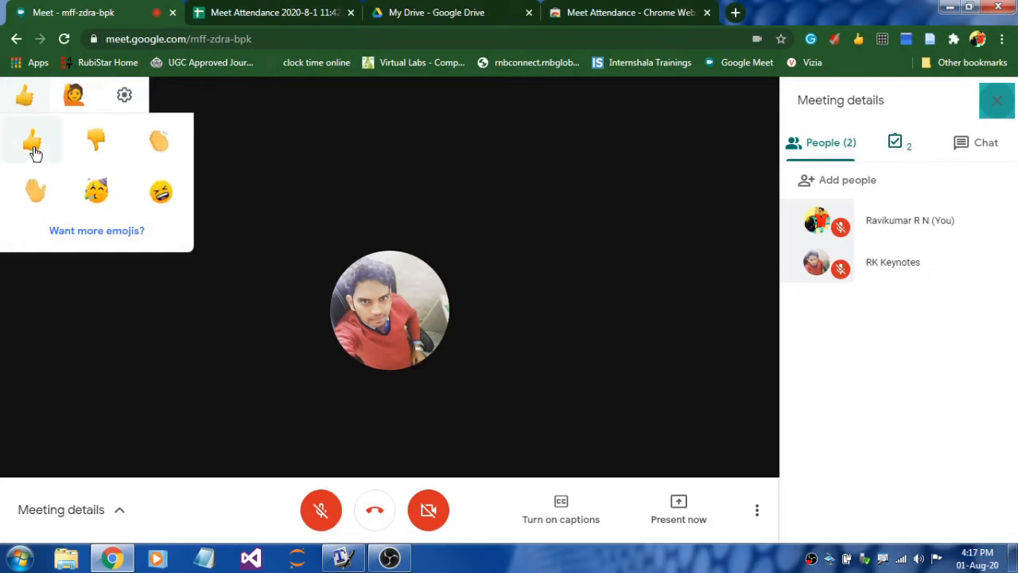
left_click(33, 145)
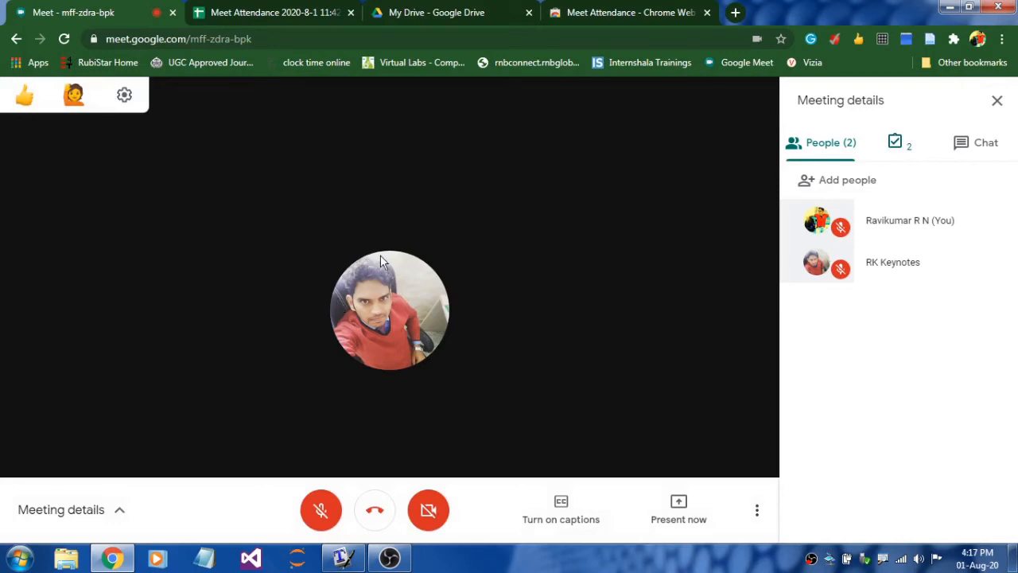
Close the participant list and preview the Grid View dropdown options
left_click(998, 101)
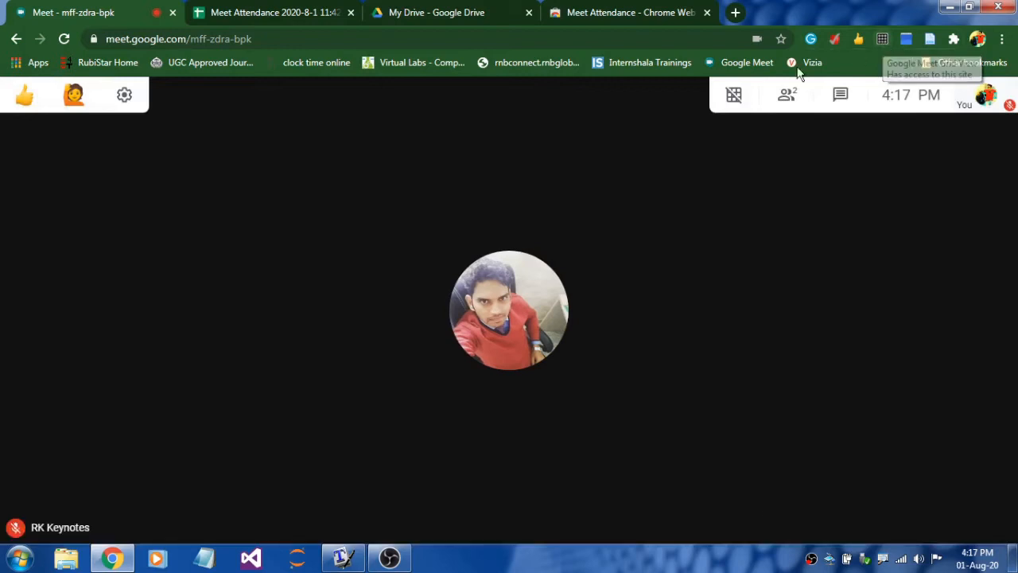
left_click(734, 95)
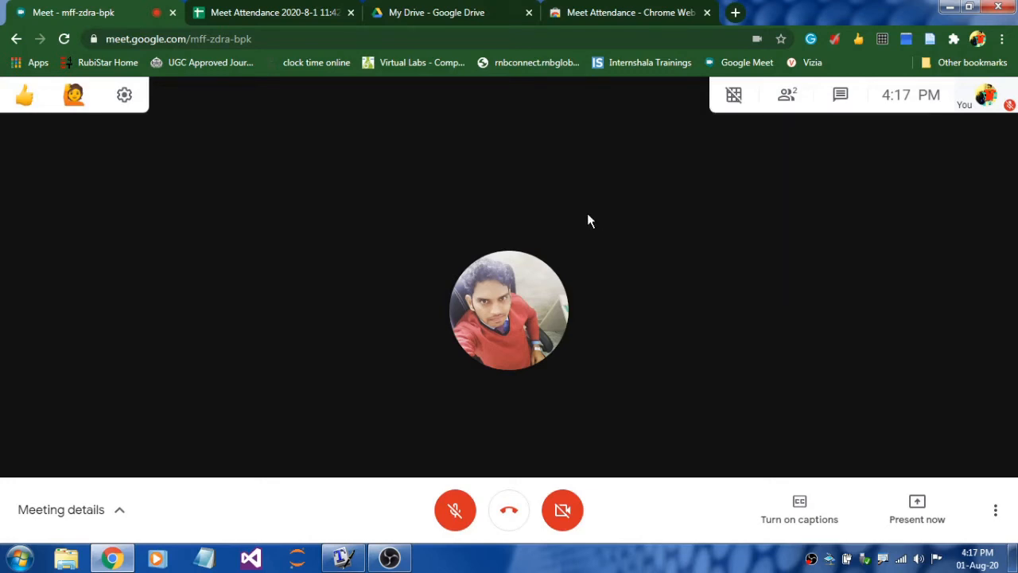
left_click(734, 95)
Show the participant list and reveal the Meet Attendance tools beside the attendees
left_click(787, 95)
left_click(885, 146)
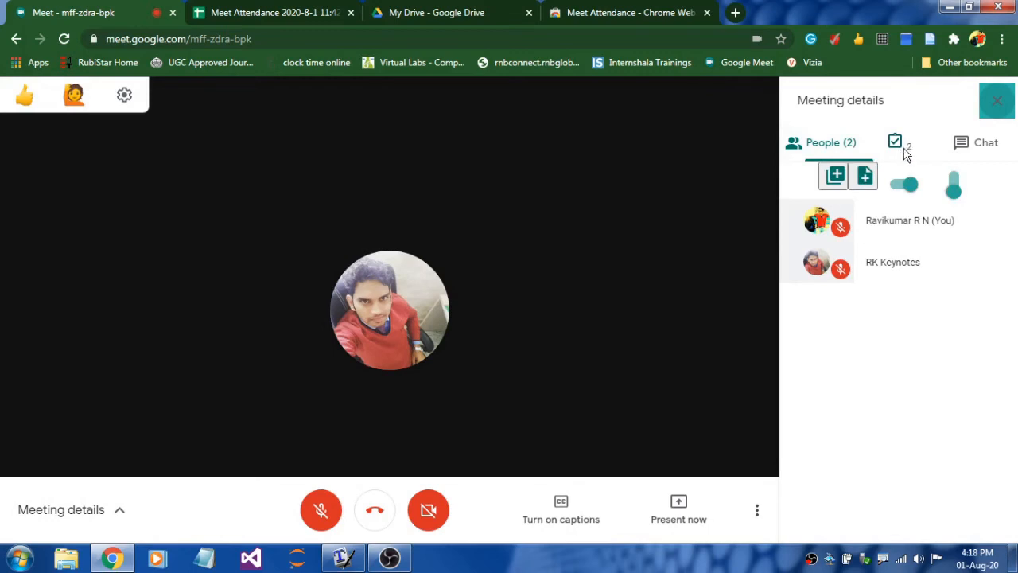
left_click(905, 147)
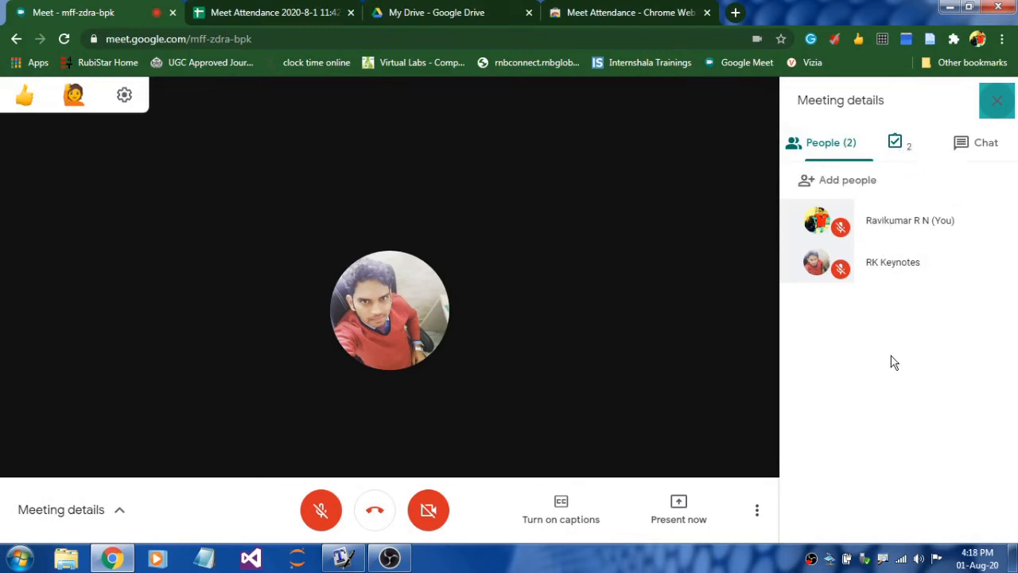
left_click(915, 183)
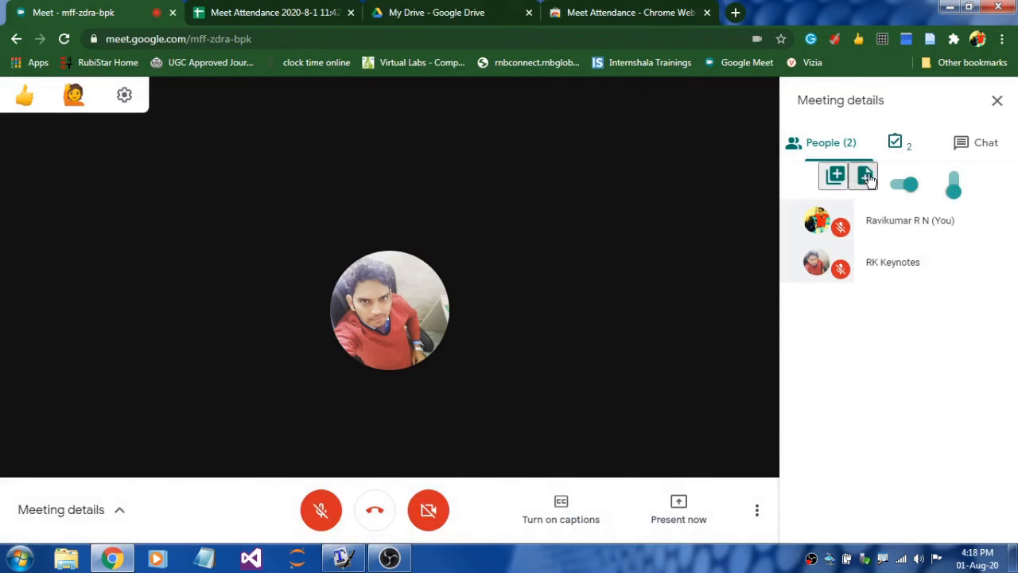
Toggle the attendance tools hidden and shown, ending with sheet buttons and toggles visible
left_click(867, 177)
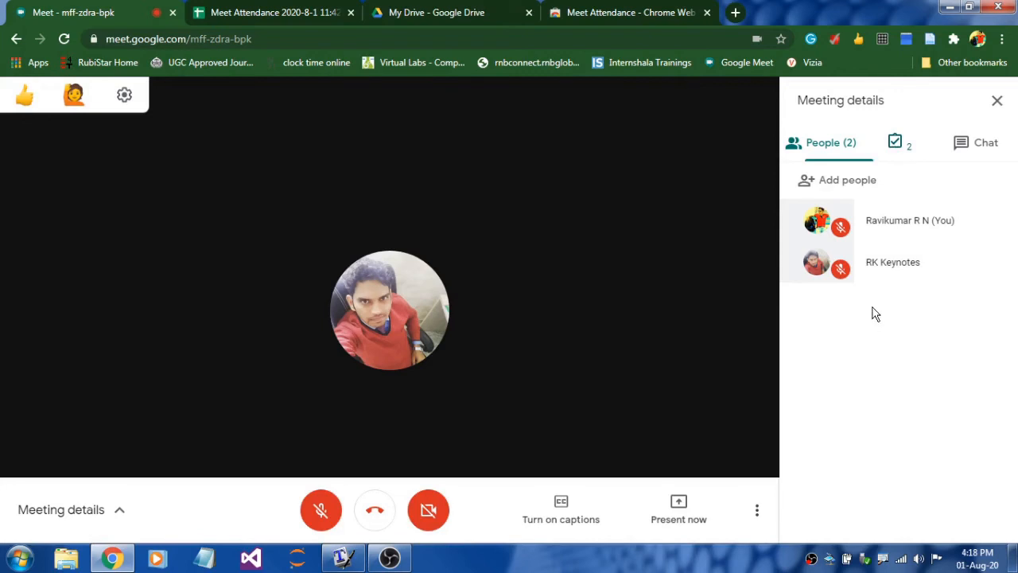
left_click(901, 143)
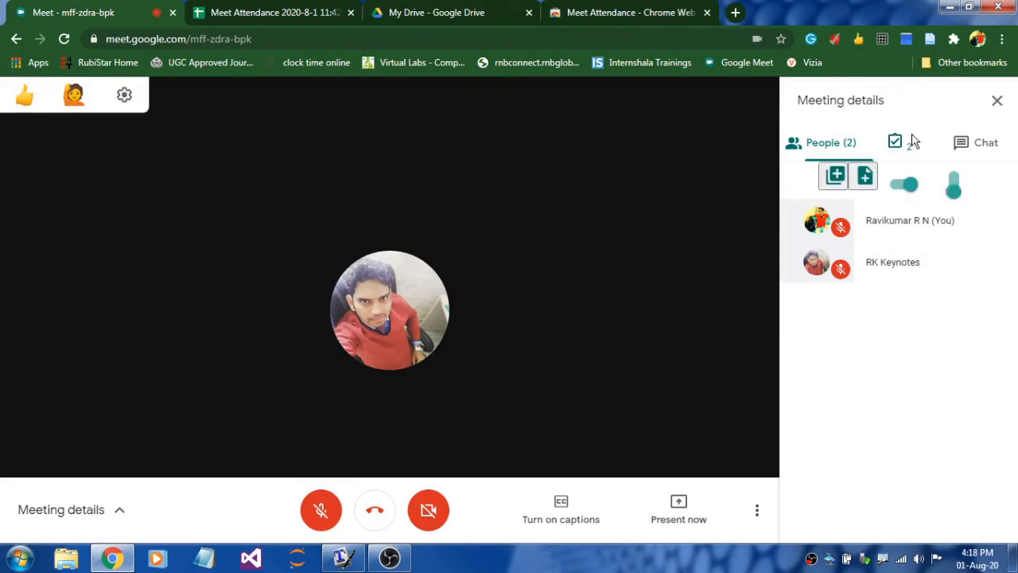
left_click(913, 142)
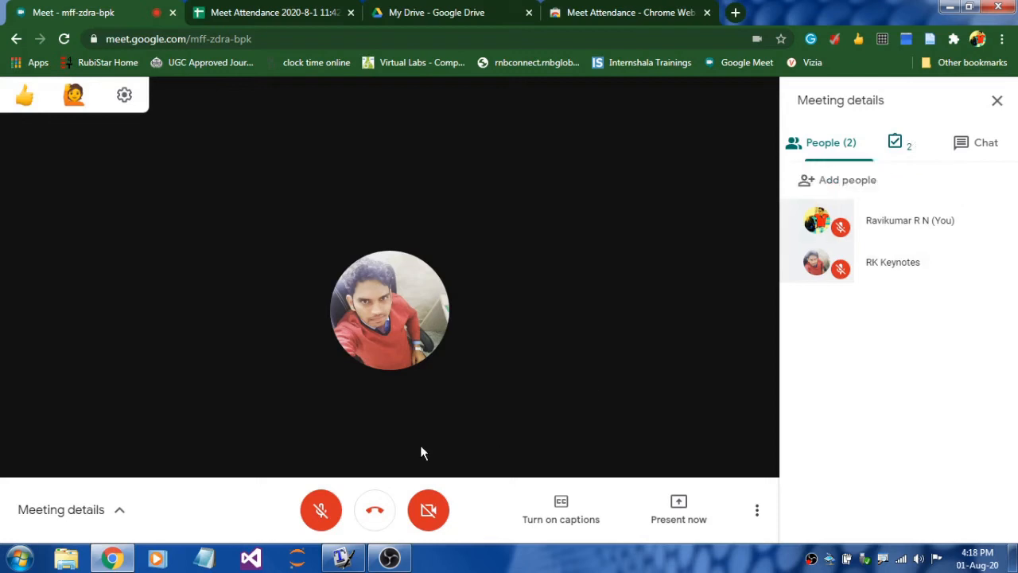
left_click(900, 143)
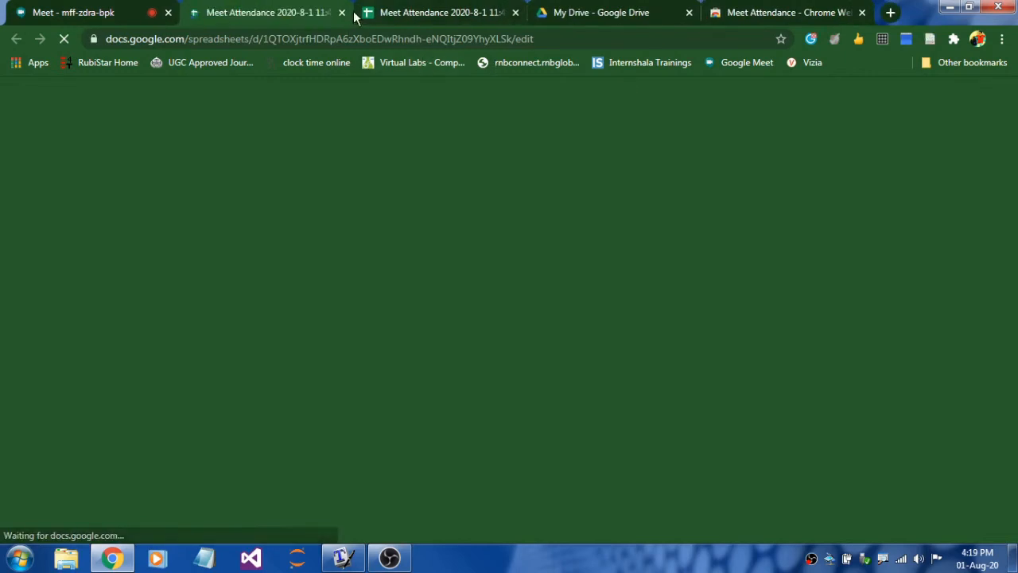
Close the duplicate tab and view the Meet Attendance spreadsheet, selecting cells J5 and K5
left_click(341, 12)
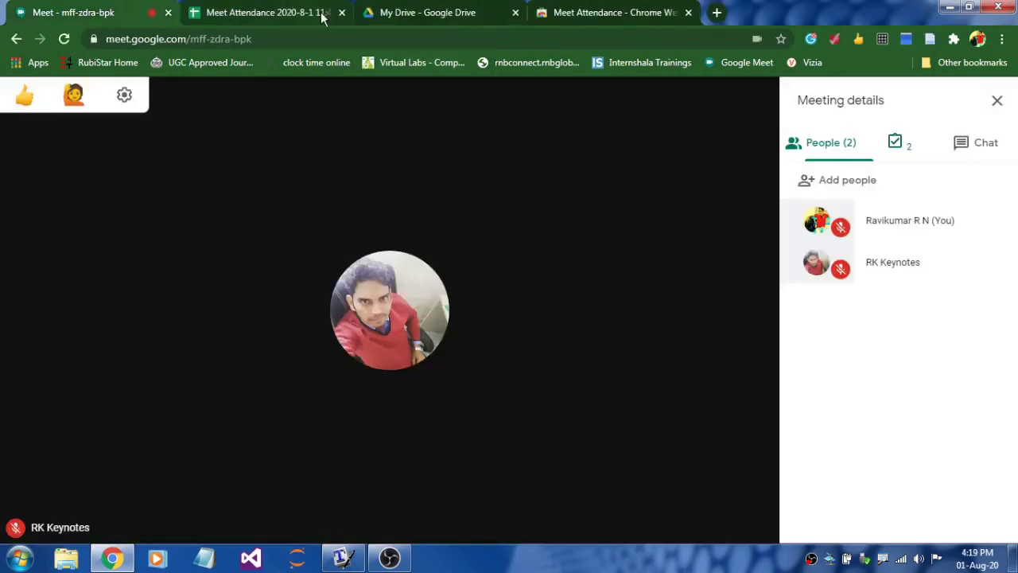
left_click(267, 12)
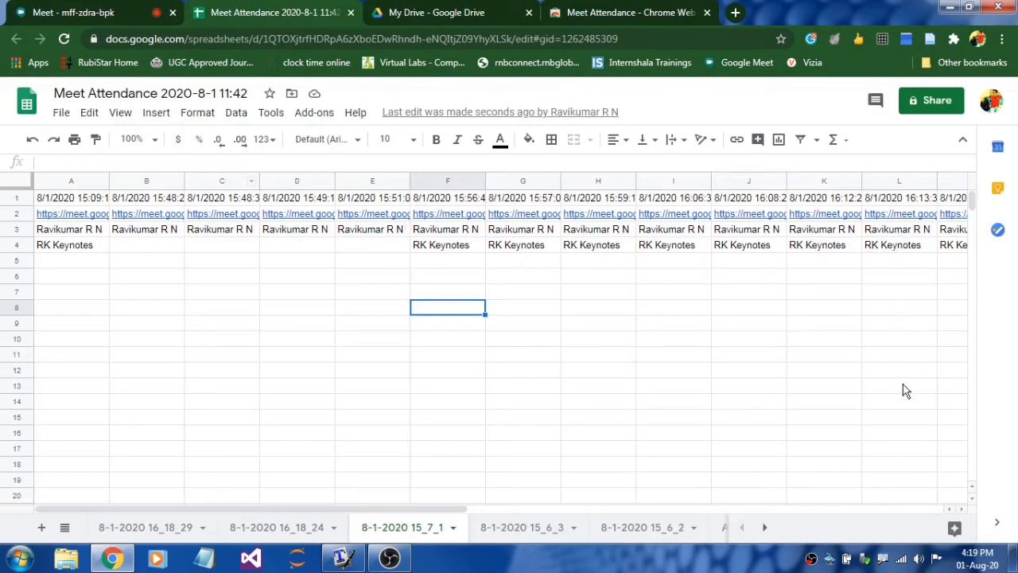
left_click(742, 267)
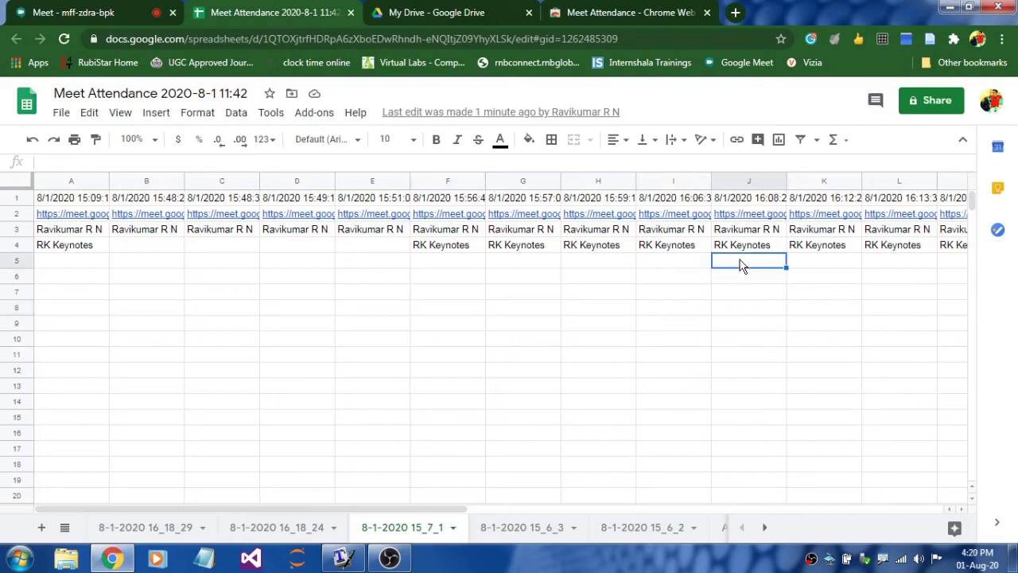
left_click(825, 263)
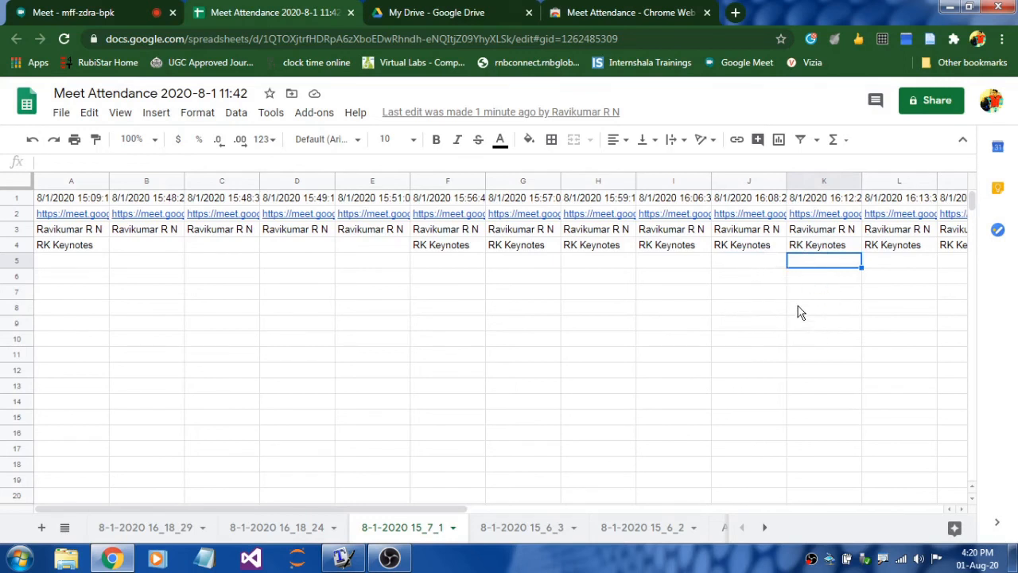
Browse the spreadsheet's File and Add-ons menus, then dismiss them
left_click(61, 112)
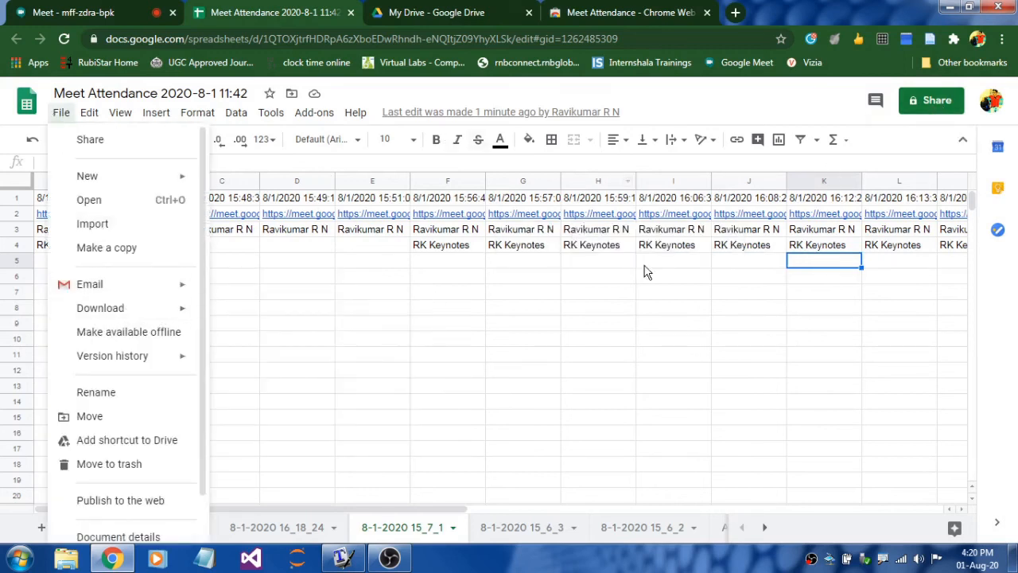
mouse_move(314, 113)
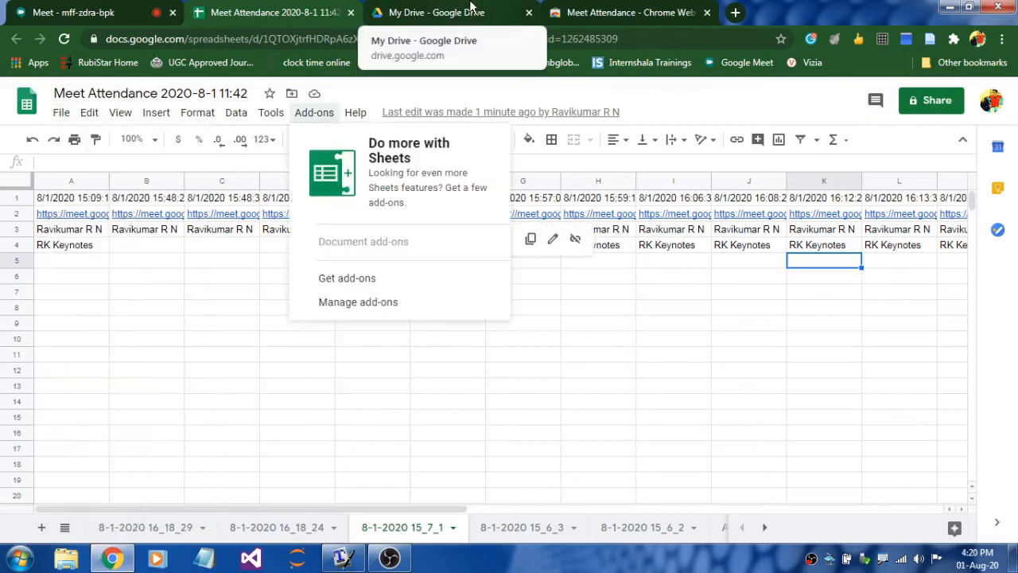
left_click(471, 9)
left_click(270, 11)
key("Escape")
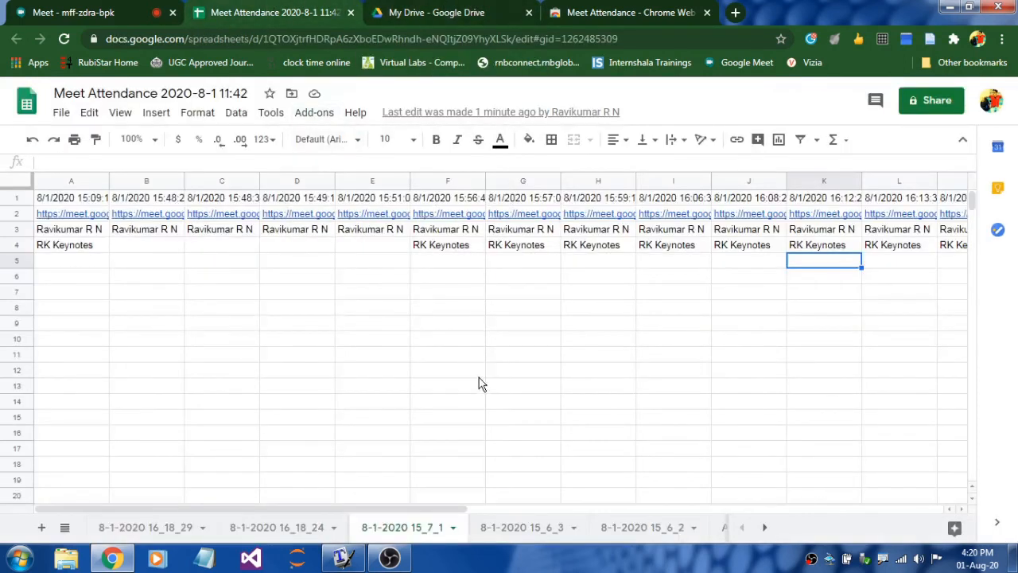
Return to the meeting, glance at the extensions tutorial PDF, then view the Meet Attendance Chrome Web Store page
left_click(75, 12)
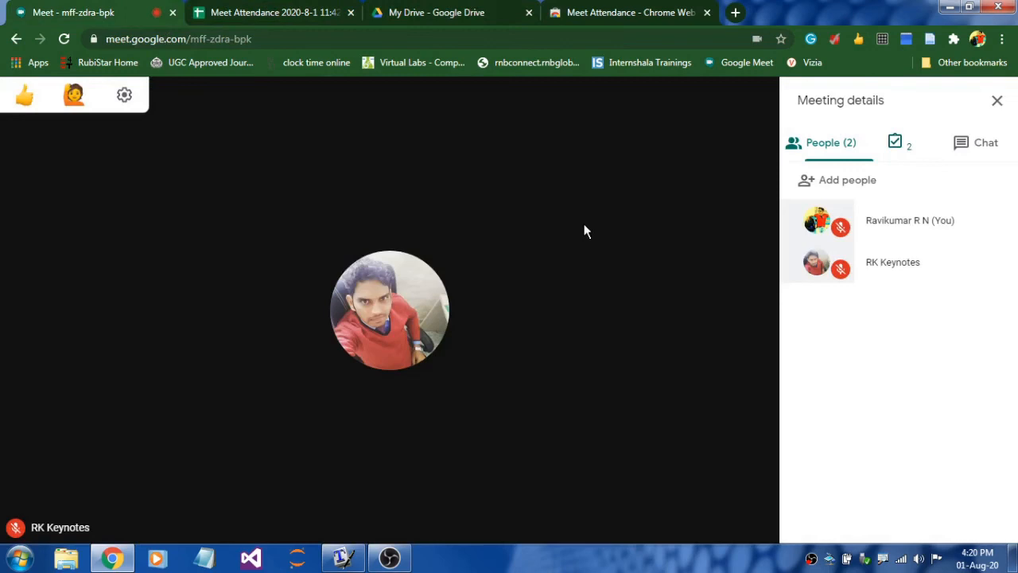
mouse_move(653, 238)
left_click(344, 556)
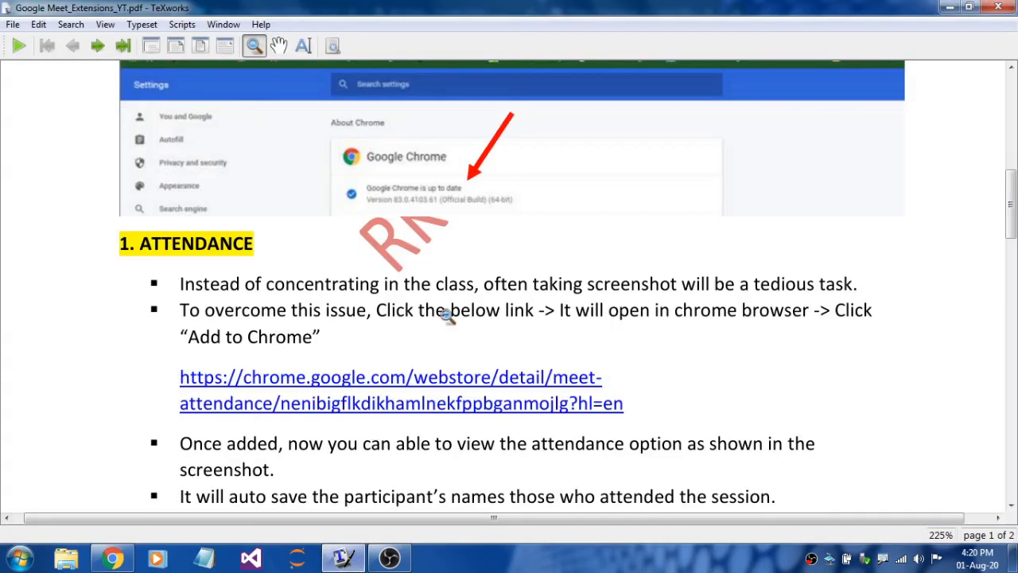
left_click(409, 406)
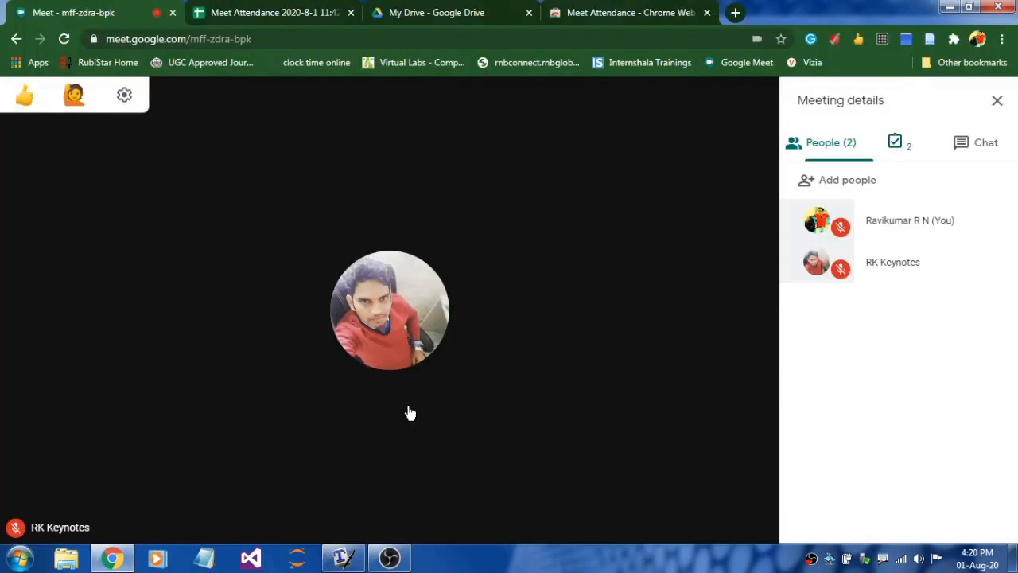
left_click(628, 12)
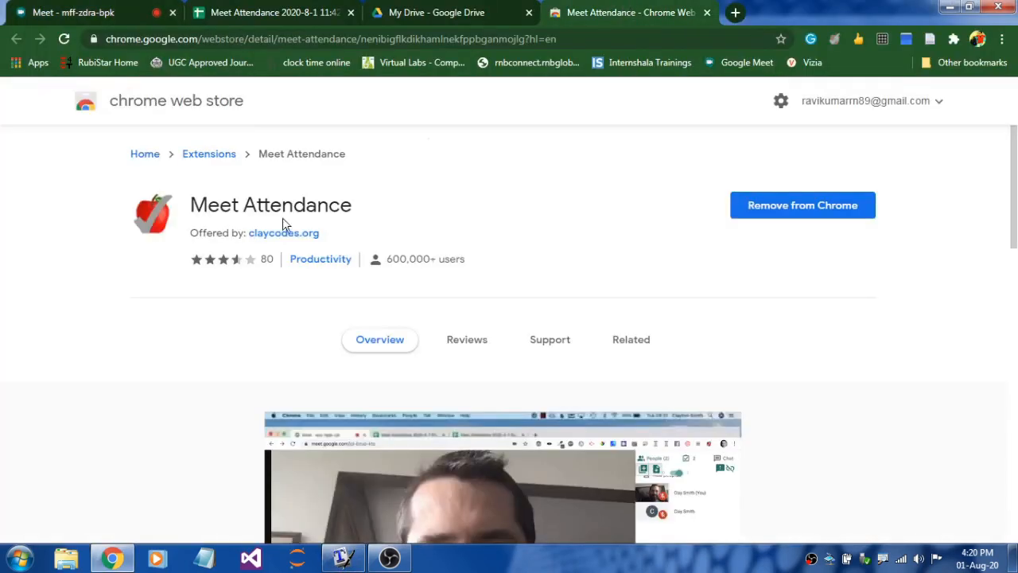